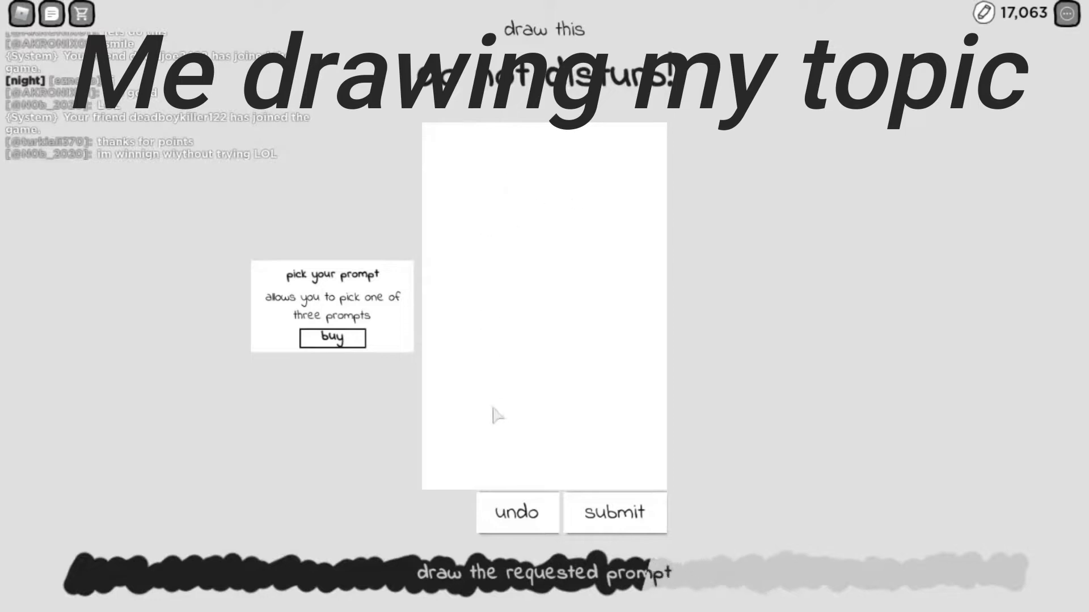
# Step: Draw a black door outline with a closed loop overlapping it
pyautogui.moveTo(476, 456)
pyautogui.mouseDown()
pyautogui.moveTo(475, 255)
pyautogui.moveTo(528, 214)
pyautogui.moveTo(607, 219)
pyautogui.moveTo(627, 464)
pyautogui.moveTo(620, 491)
pyautogui.mouseUp()
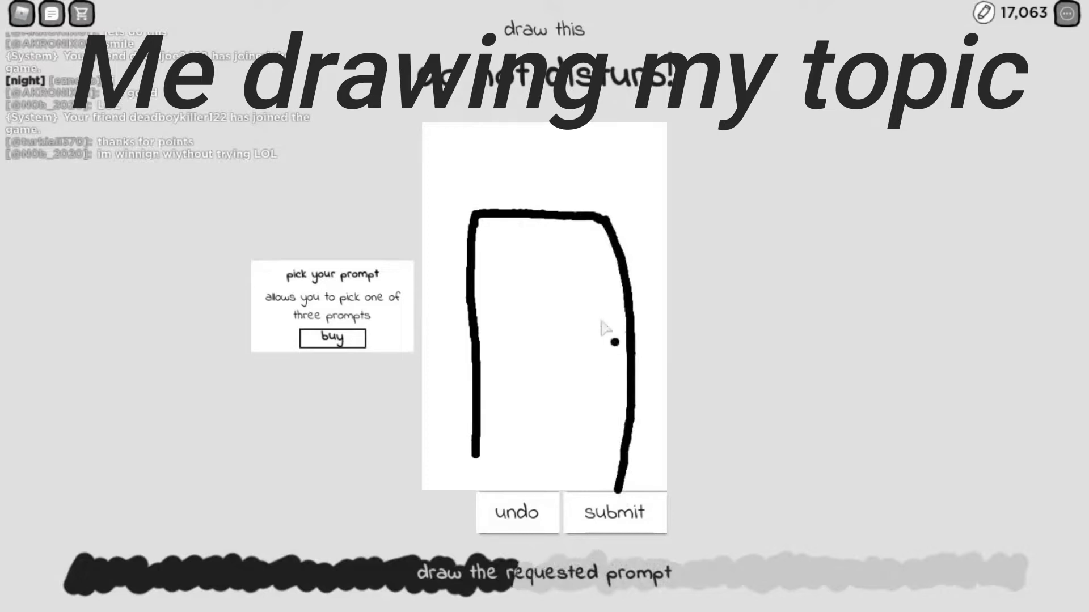
pyautogui.moveTo(587, 179)
pyautogui.mouseDown()
pyautogui.moveTo(545, 167)
pyautogui.moveTo(485, 273)
pyautogui.moveTo(585, 436)
pyautogui.moveTo(647, 391)
pyautogui.mouseUp()
pyautogui.moveTo(646, 391)
pyautogui.mouseDown()
pyautogui.moveTo(645, 264)
pyautogui.moveTo(587, 209)
pyautogui.mouseUp()
pyautogui.moveTo(587, 209); pyautogui.dragTo(515, 171)
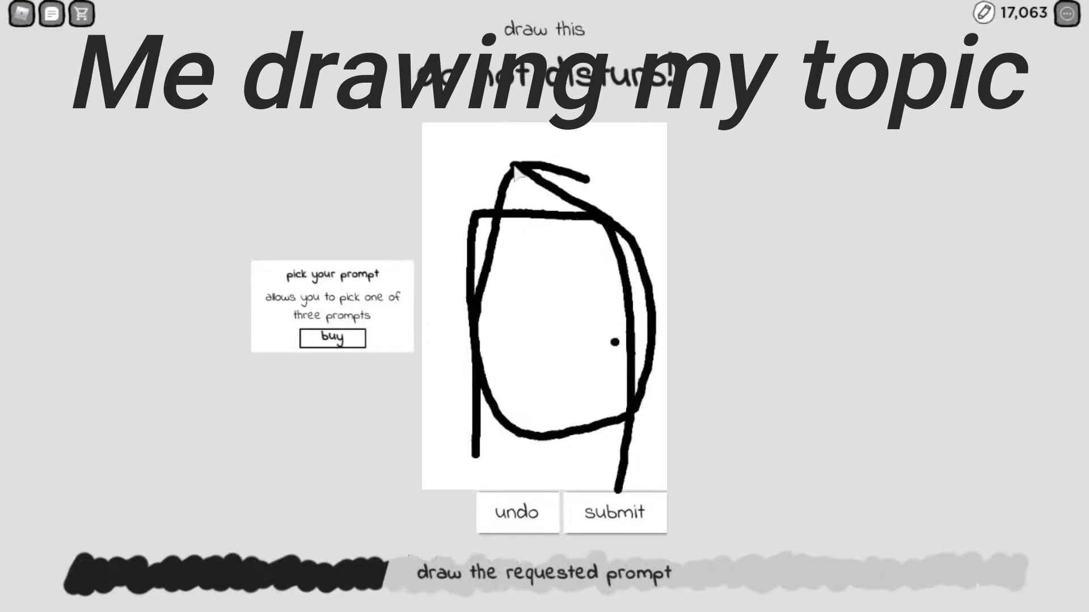
# Step: Add a diagonal slash across the drawing and scribble letters along the top
pyautogui.moveTo(472, 215); pyautogui.dragTo(668, 368)
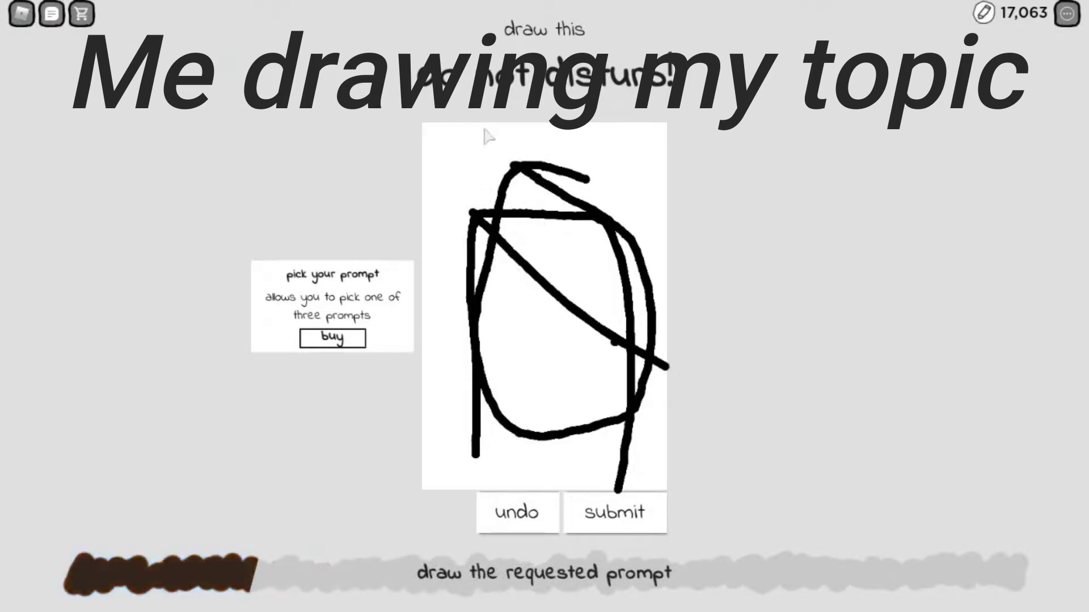
pyautogui.moveTo(487, 135)
pyautogui.mouseDown()
pyautogui.moveTo(483, 166)
pyautogui.moveTo(516, 158)
pyautogui.moveTo(529, 132)
pyautogui.moveTo(538, 164)
pyautogui.mouseUp()
pyautogui.moveTo(587, 128)
pyautogui.mouseDown()
pyautogui.moveTo(573, 162)
pyautogui.moveTo(595, 158)
pyautogui.mouseUp()
pyautogui.moveTo(581, 146)
pyautogui.mouseDown()
pyautogui.moveTo(602, 143)
pyautogui.moveTo(617, 165)
pyautogui.mouseUp()
pyautogui.moveTo(617, 128); pyautogui.dragTo(662, 188)
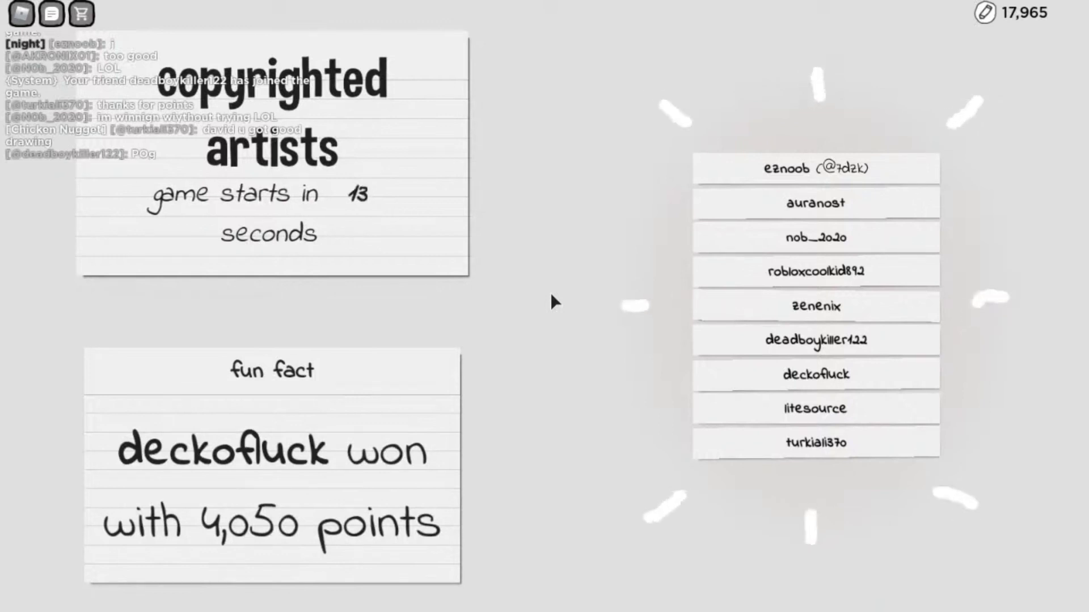
# Step: Open the in-game menu listing the server's players and friend statuses over the lobby
pyautogui.press('Escape')
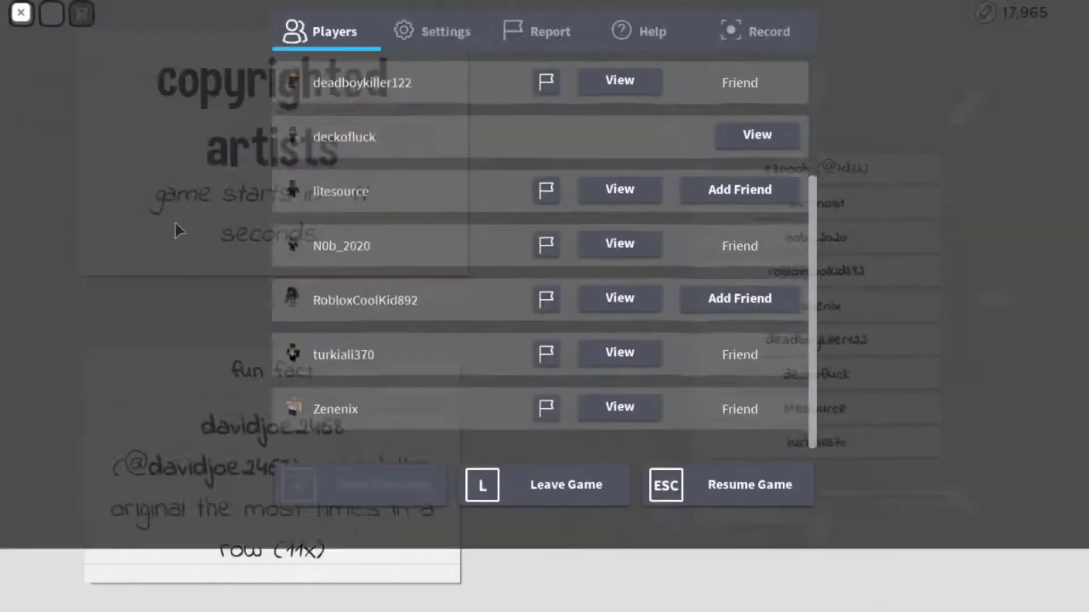